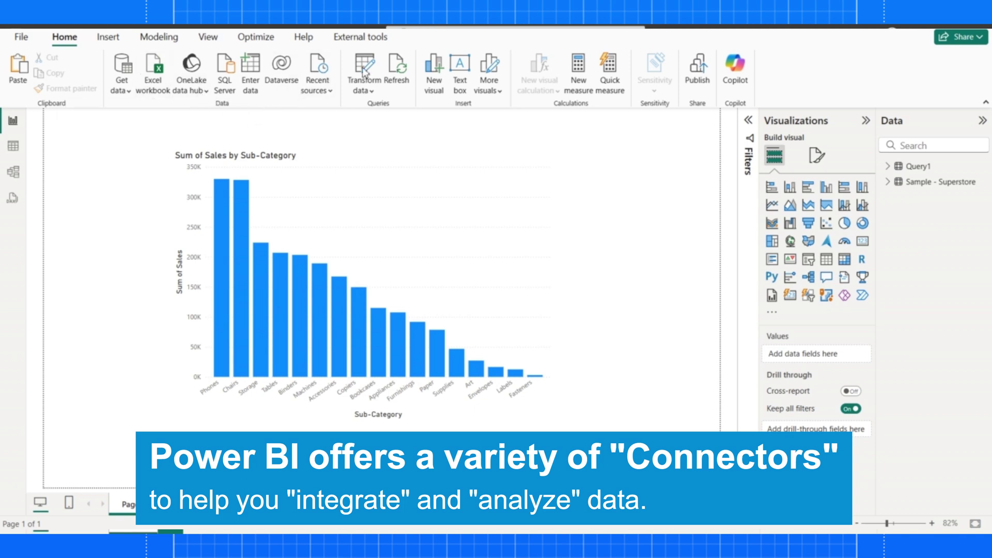
# Step: Open the full list of data source connectors and display the connectors in the File category
pyautogui.click(123, 89)
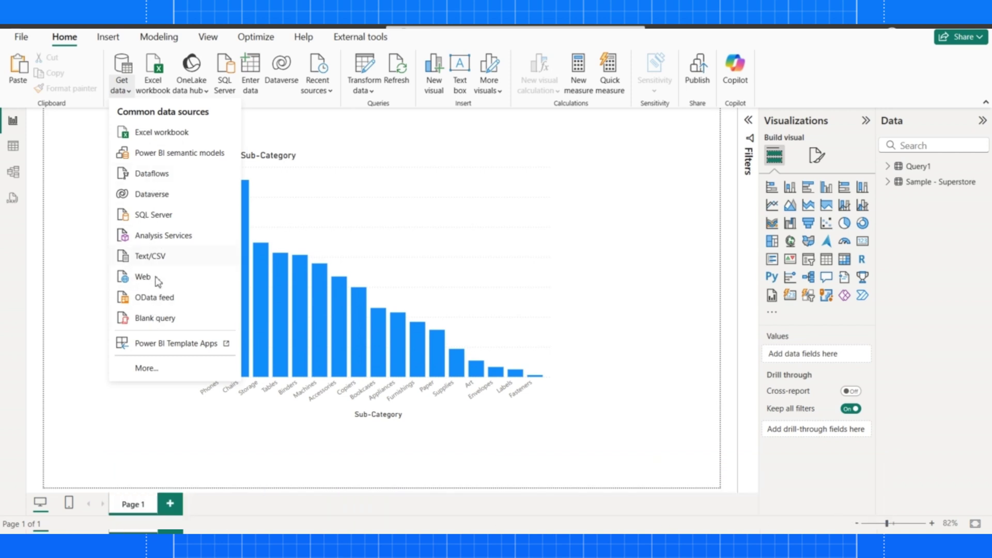
pyautogui.click(150, 369)
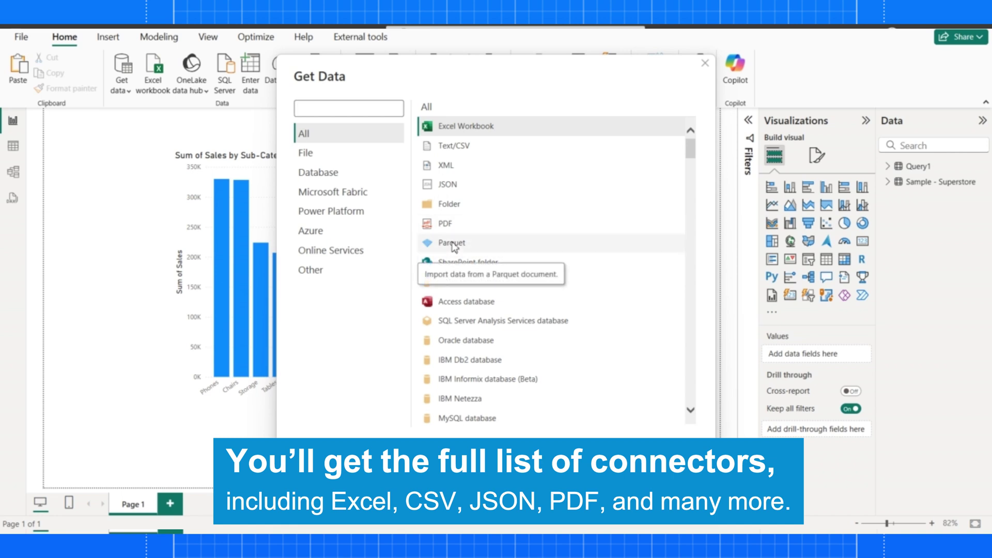
pyautogui.click(328, 159)
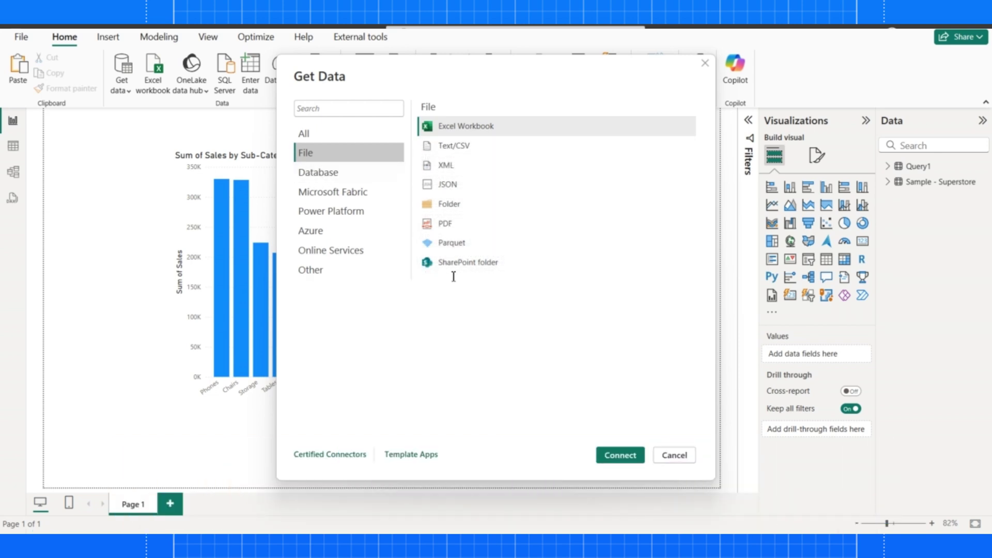
# Step: Look through the connectors offered in the Database category of the data source list
pyautogui.click(332, 177)
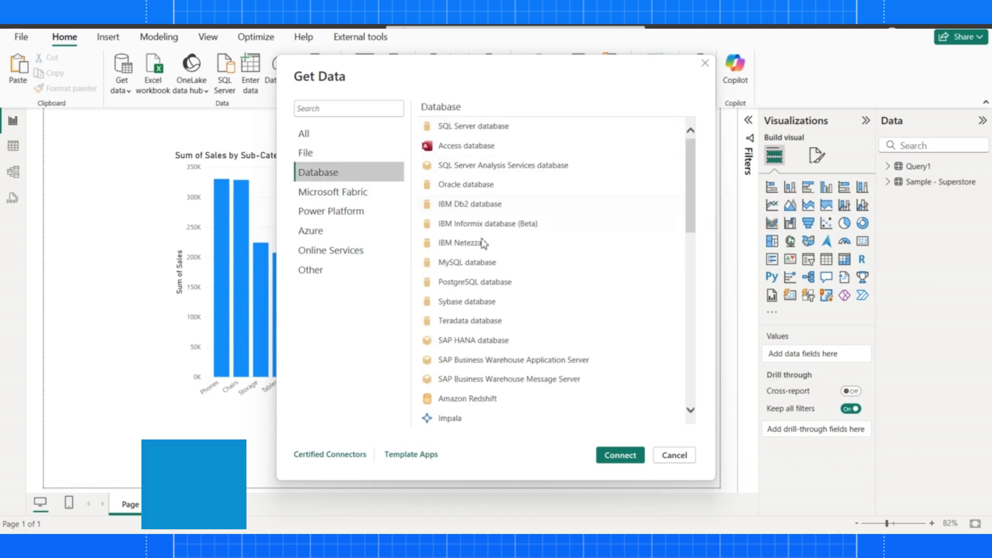
pyautogui.scroll(-1, 478, 266)
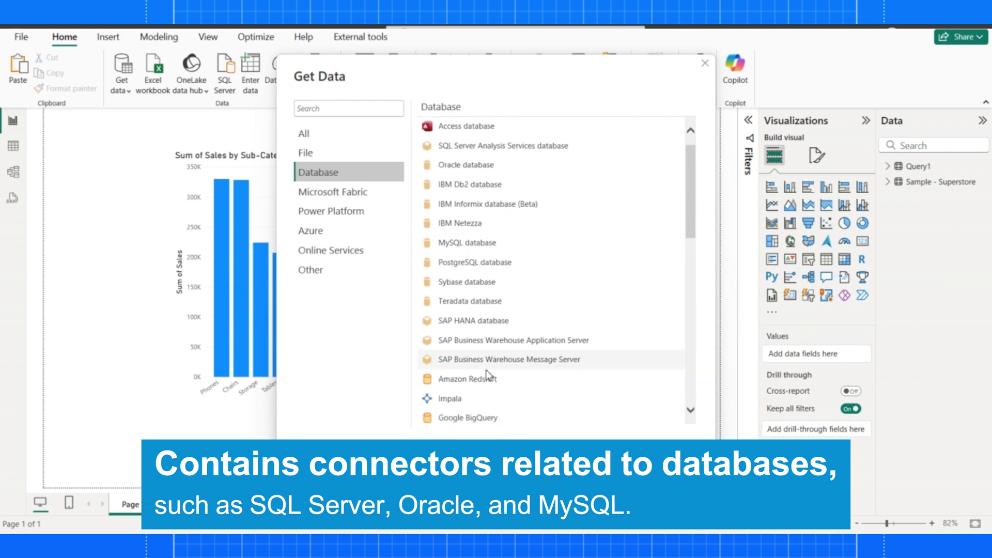
pyautogui.scroll(1, 495, 279)
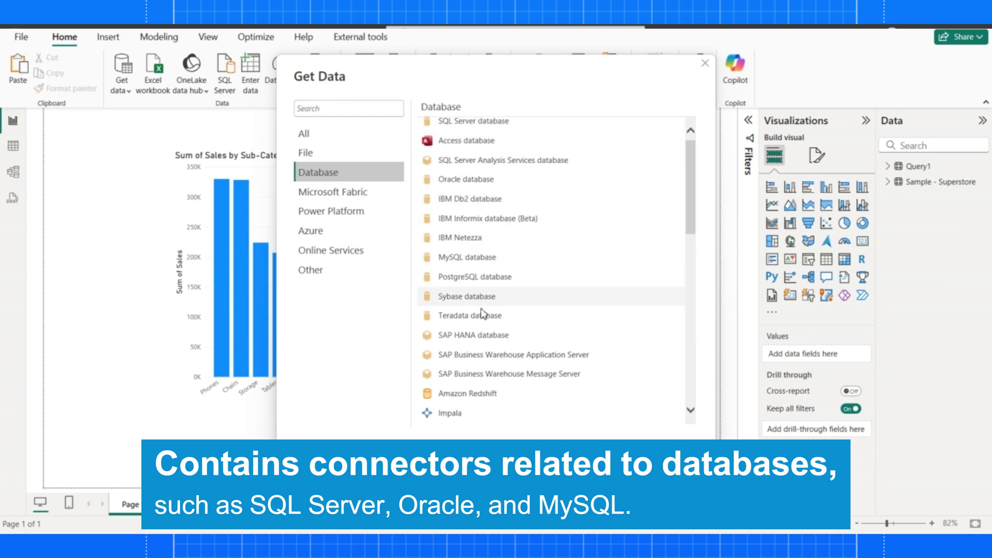
pyautogui.scroll(-1, 482, 313)
pyautogui.scroll(-3, 504, 385)
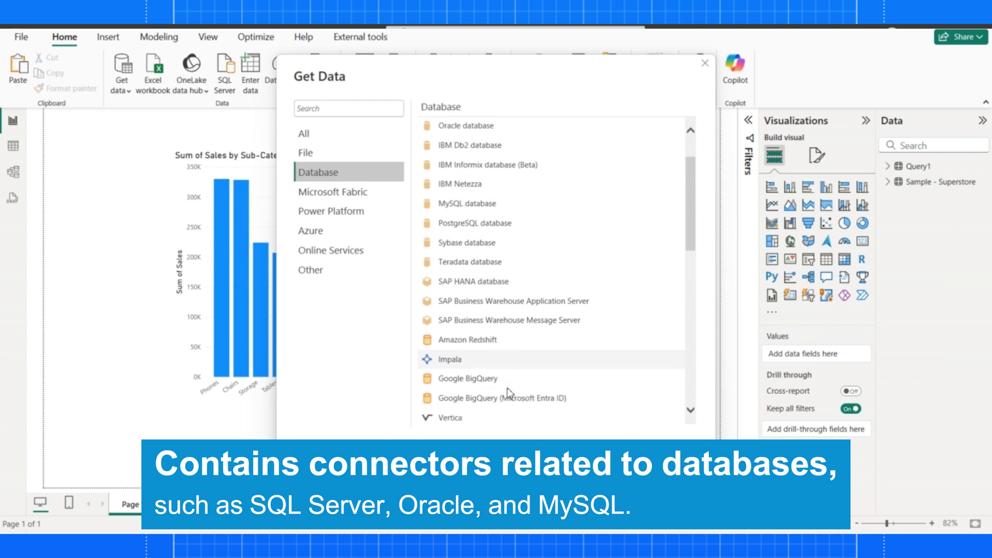
pyautogui.scroll(-5, 510, 394)
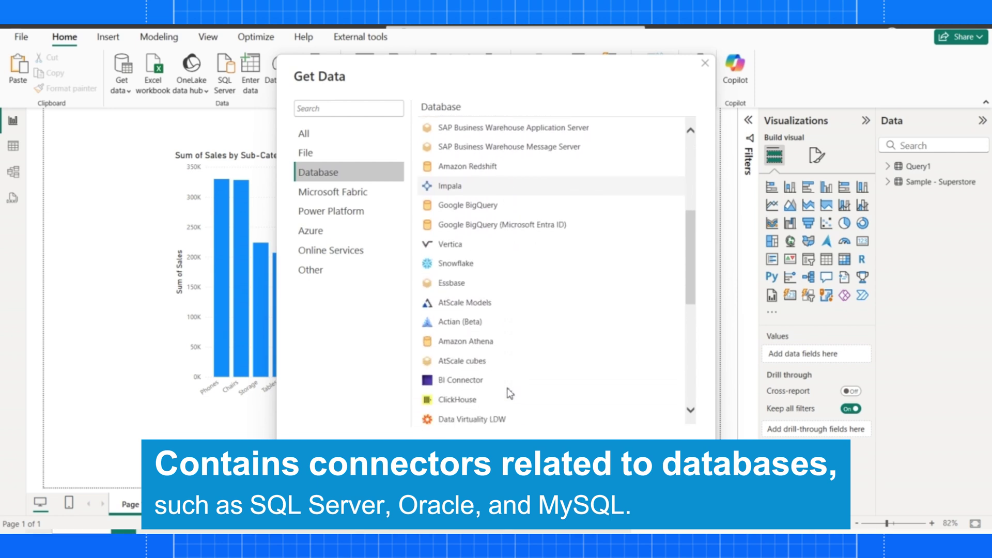
pyautogui.scroll(-4, 510, 394)
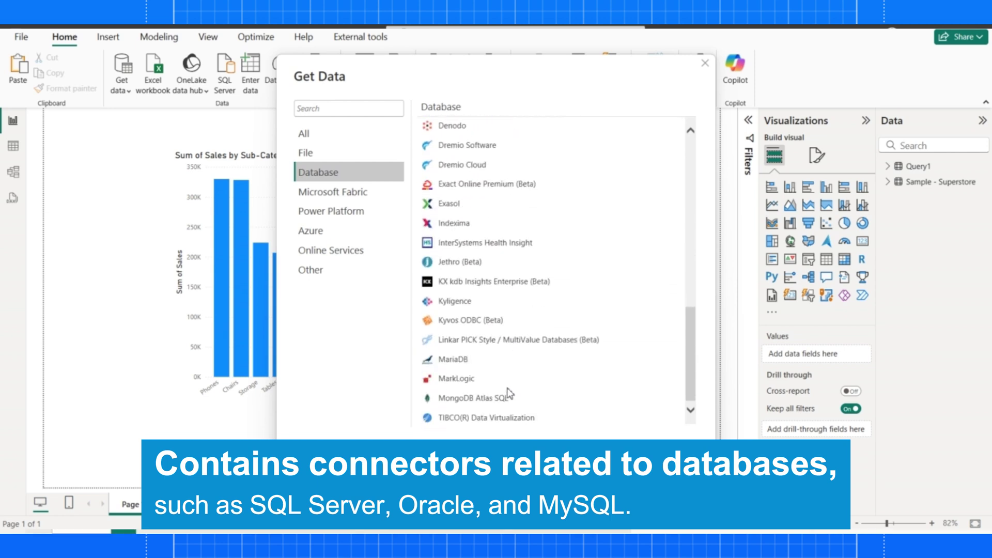
pyautogui.scroll(-1, 510, 394)
pyautogui.scroll(3, 510, 394)
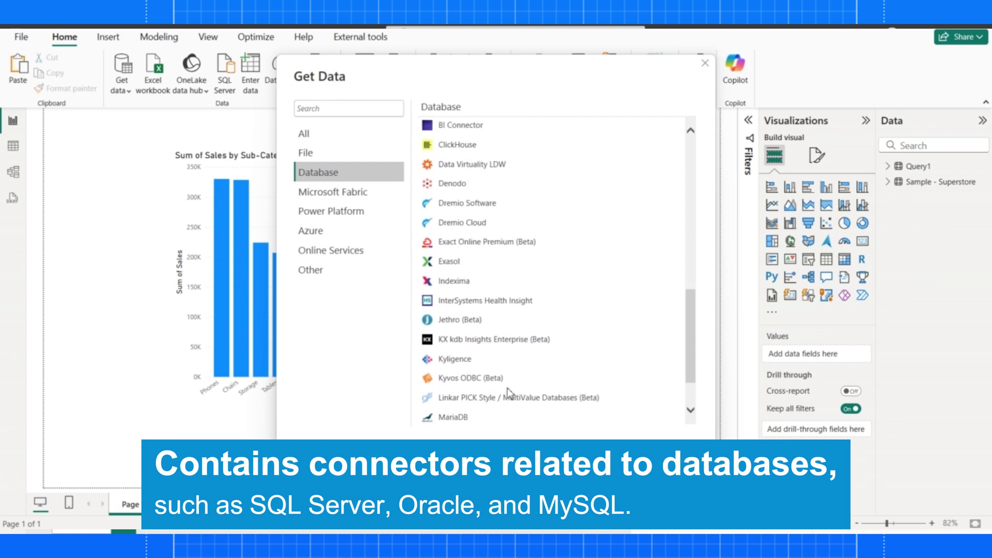
pyautogui.scroll(1, 510, 394)
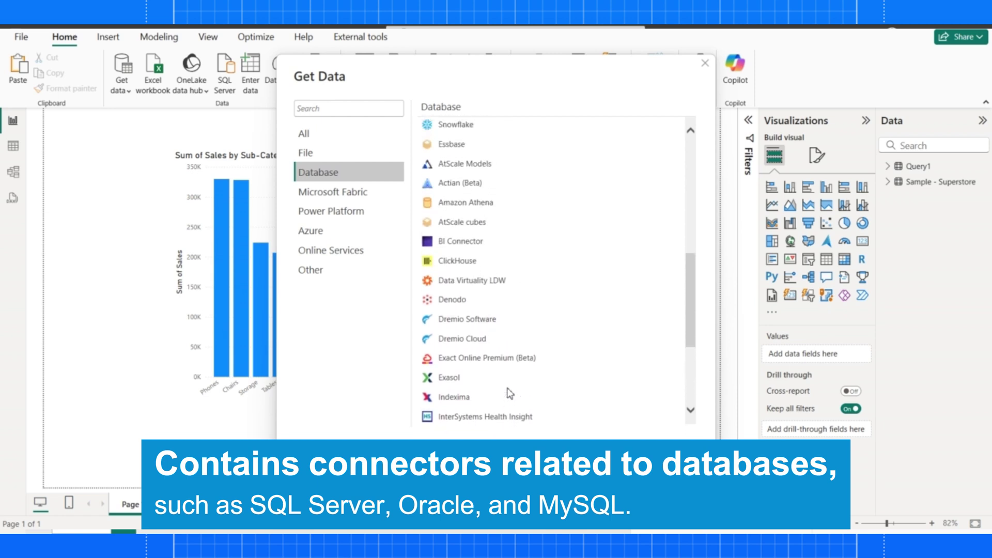
# Step: Review the connectors offered in the Microsoft Fabric, Power Platform and Azure categories
pyautogui.click(324, 199)
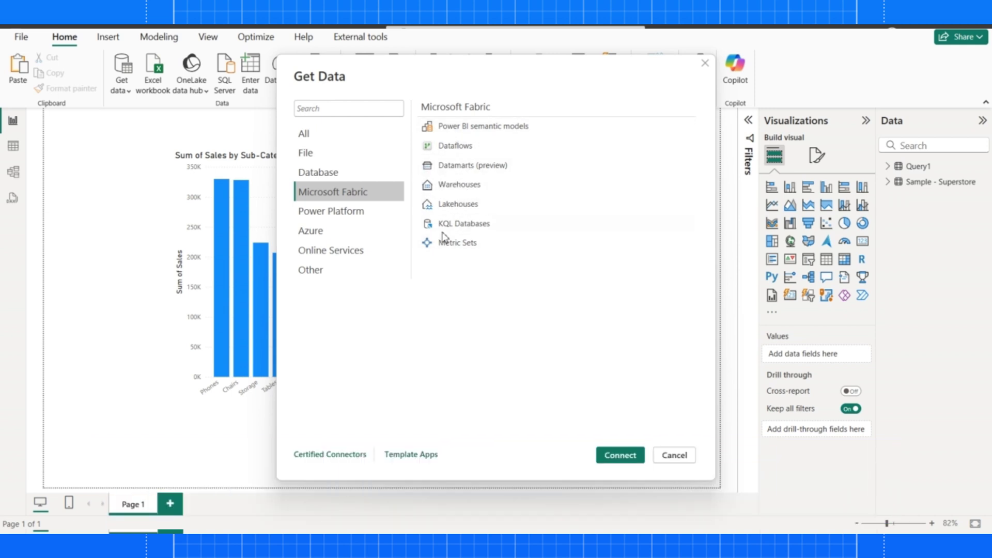
pyautogui.click(347, 217)
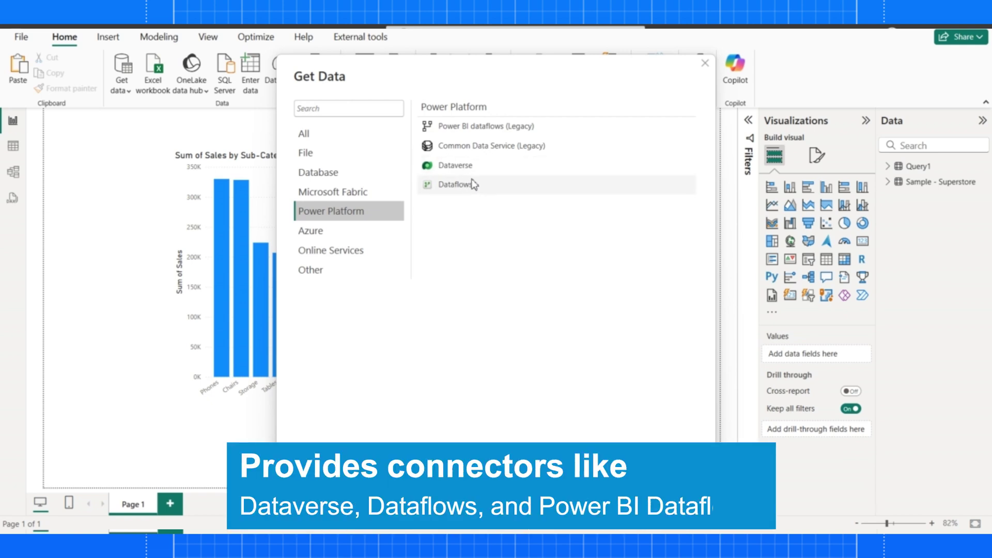
pyautogui.click(317, 235)
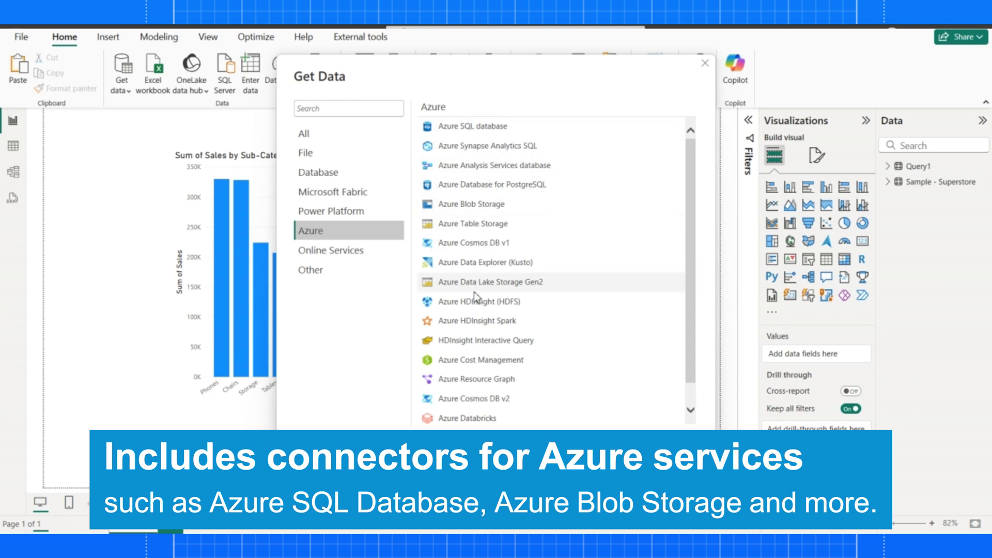
pyautogui.scroll(-2, 480, 285)
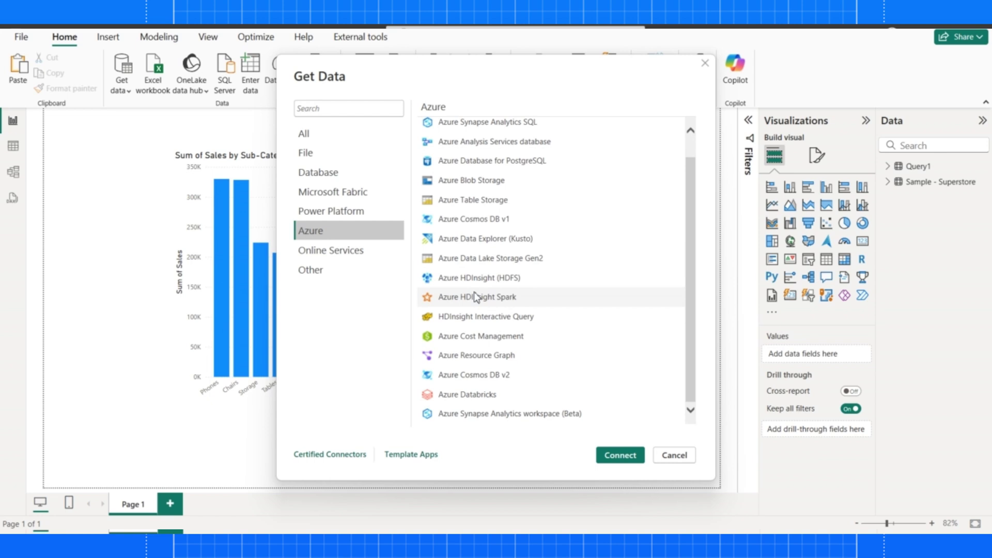
# Step: Look through the whole list of connectors in the Online Services category
pyautogui.click(353, 257)
pyautogui.scroll(1, 491, 189)
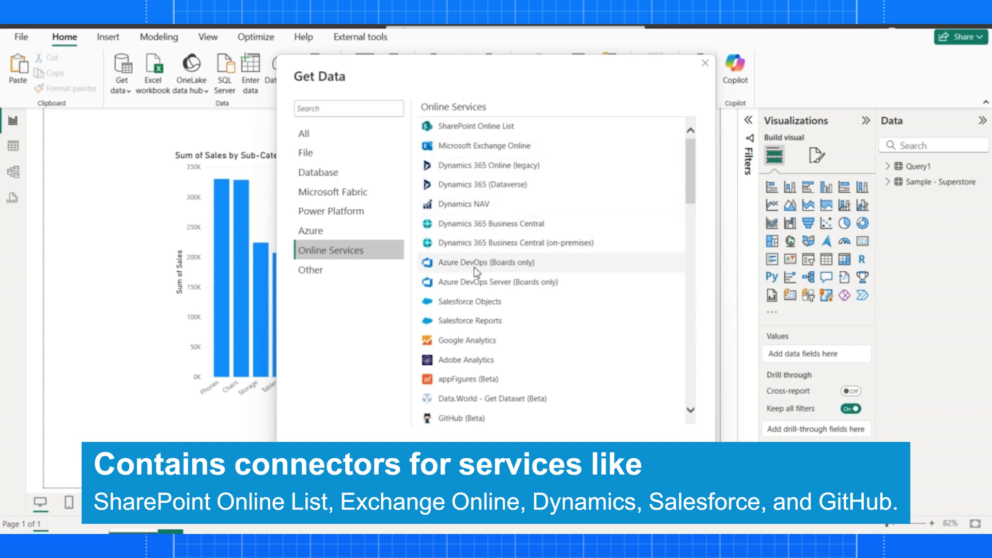
pyautogui.scroll(-1, 473, 283)
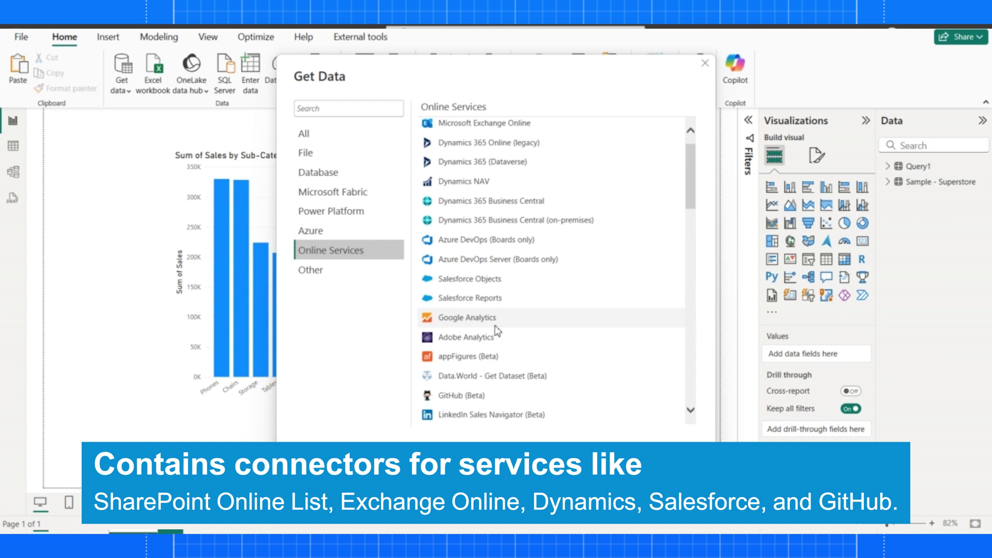
pyautogui.scroll(-2, 504, 335)
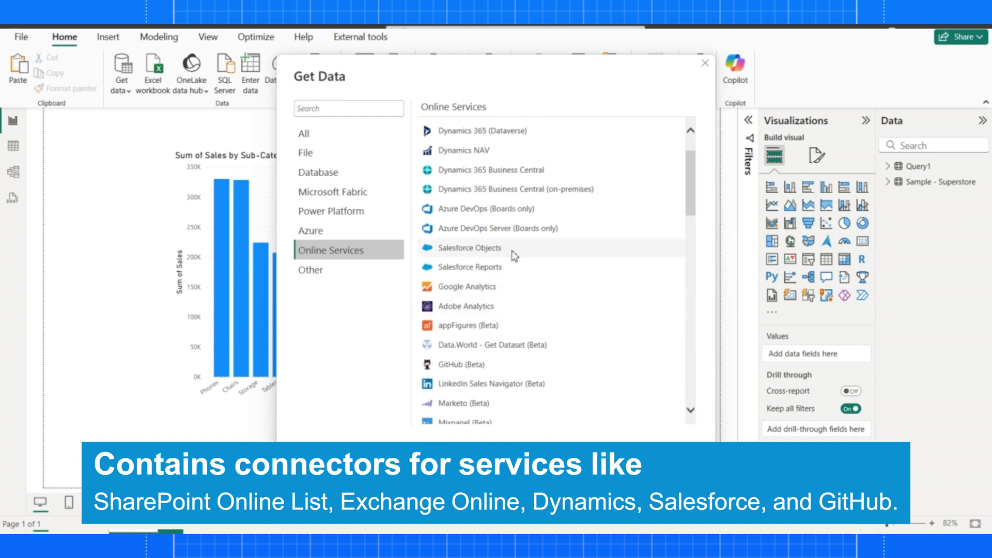
pyautogui.scroll(-3, 502, 345)
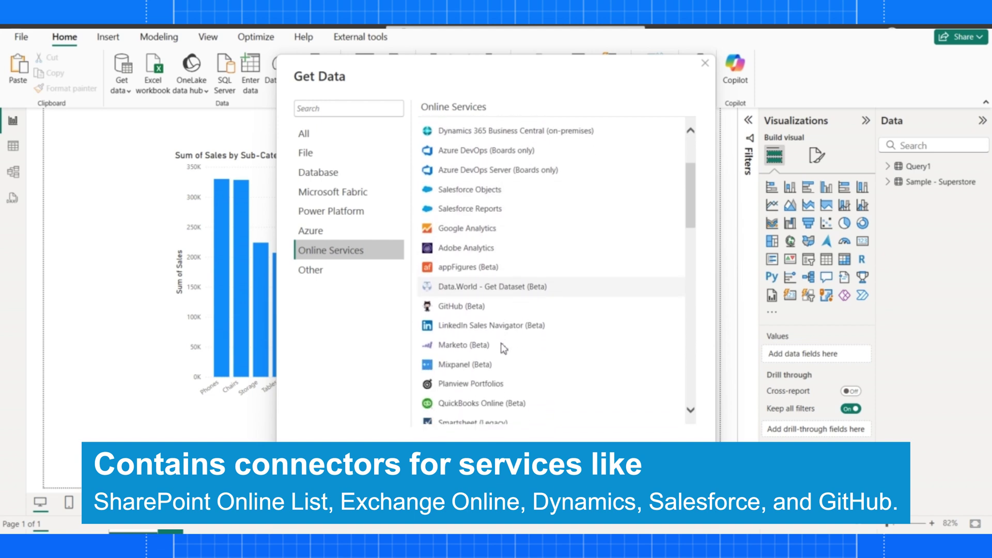
pyautogui.scroll(-5, 504, 349)
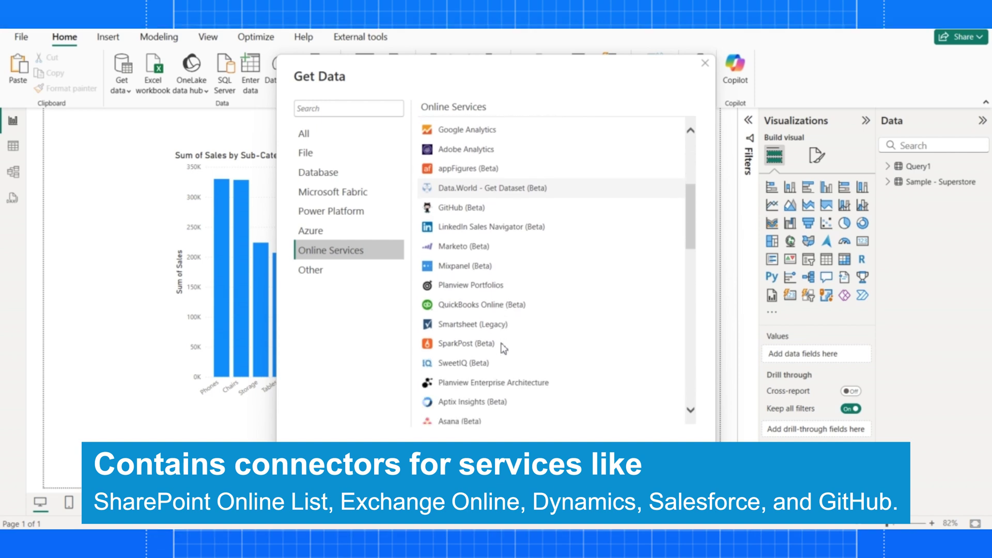
pyautogui.scroll(-7, 504, 349)
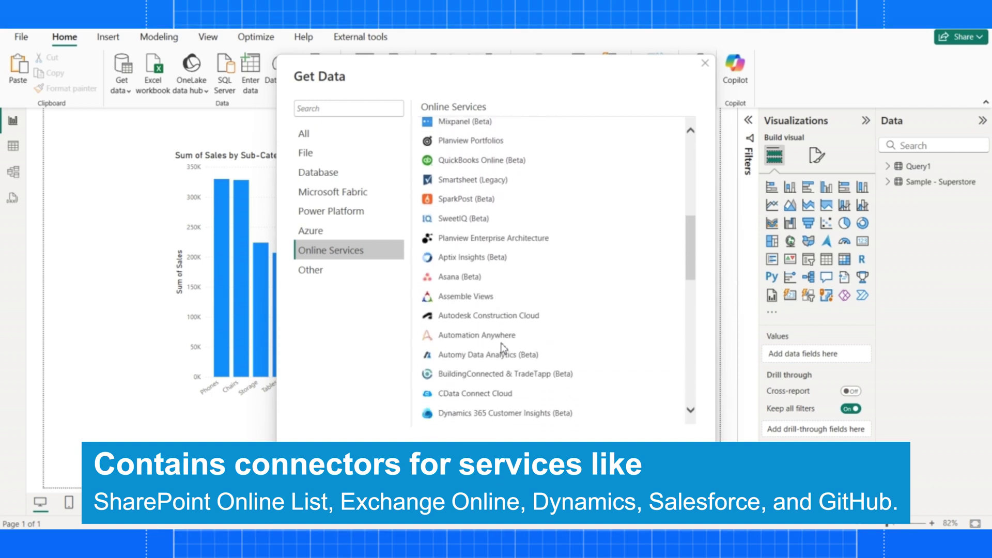
pyautogui.scroll(-4, 502, 348)
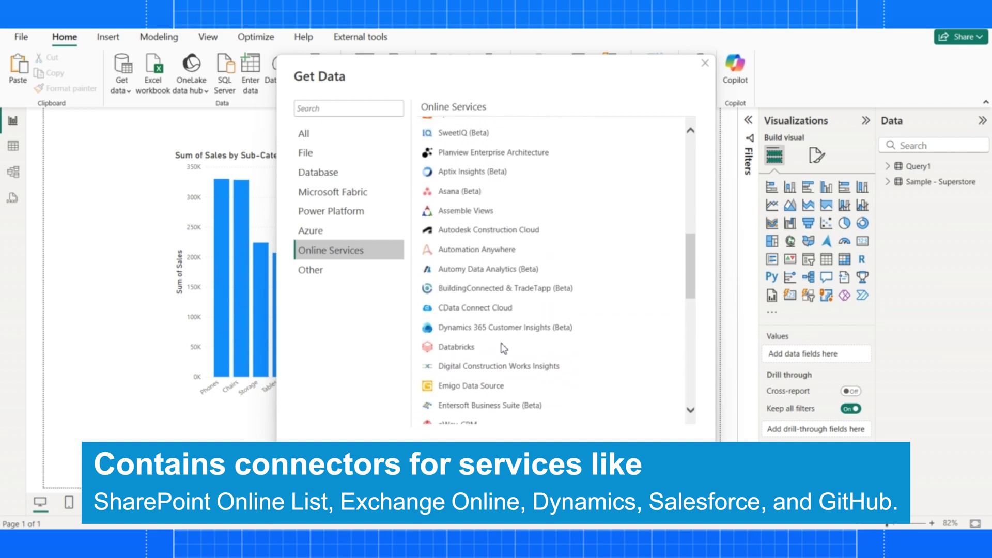
pyautogui.scroll(-2, 504, 349)
pyautogui.scroll(-3, 504, 349)
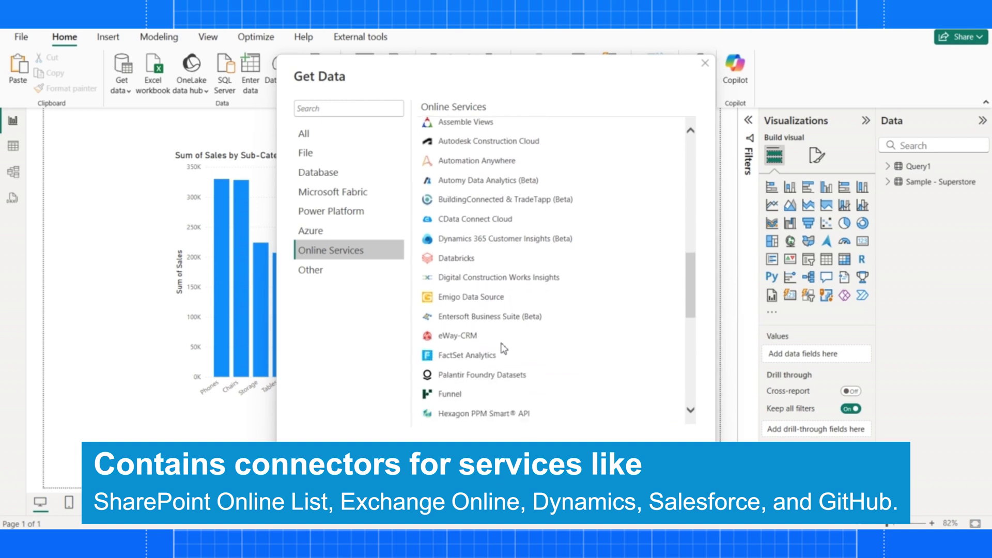
pyautogui.scroll(-8, 504, 349)
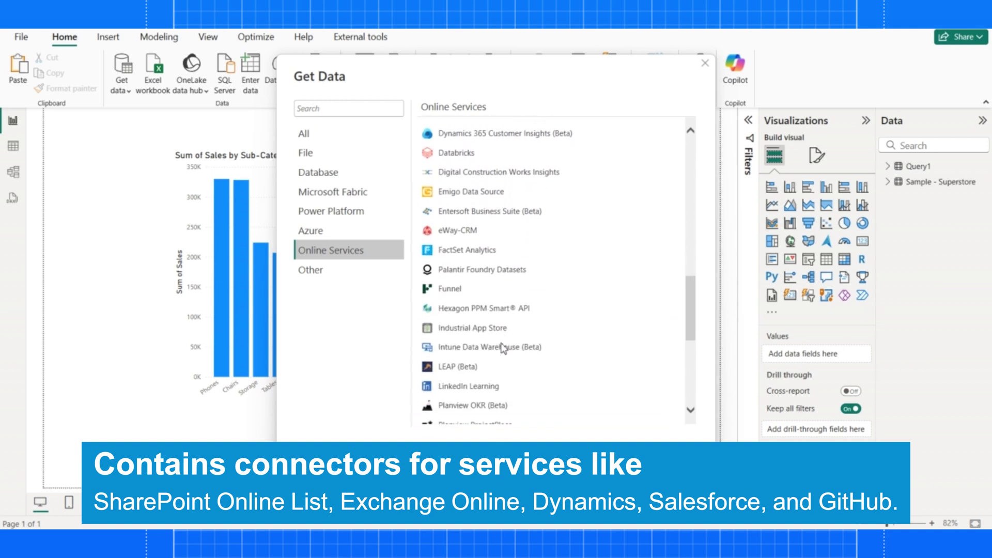
pyautogui.scroll(-6, 503, 349)
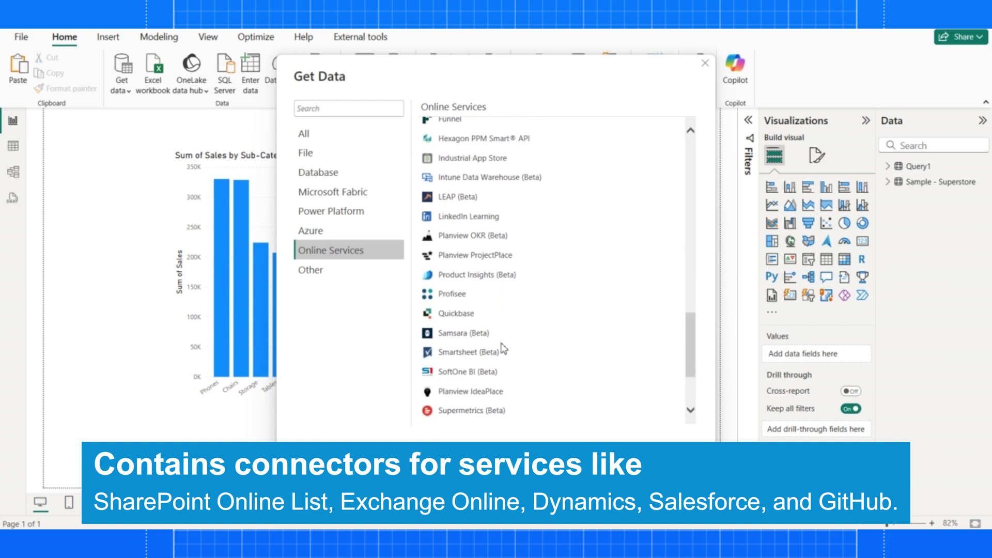
pyautogui.scroll(-5, 504, 349)
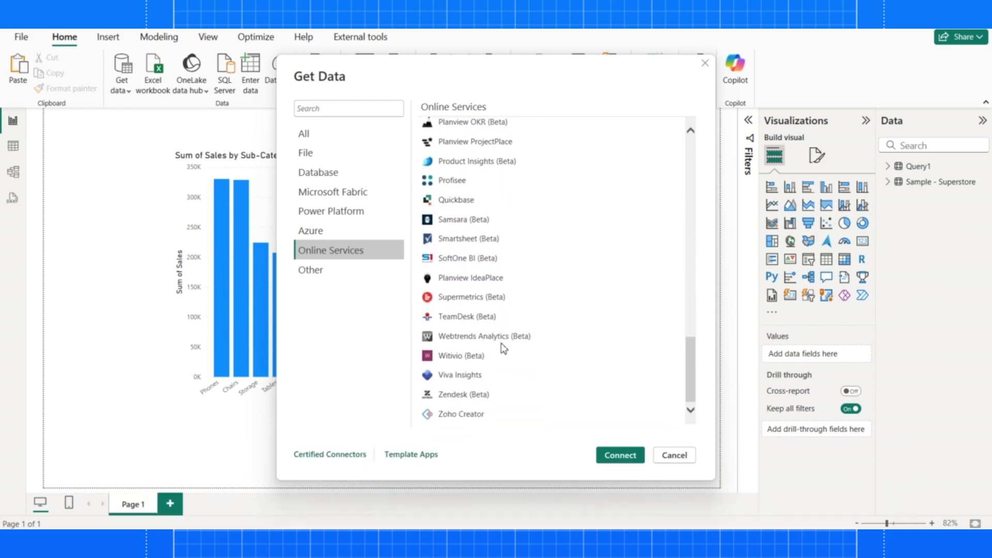
# Step: Look through the whole list of connectors in the Other category, from Web to Blank Query
pyautogui.click(326, 274)
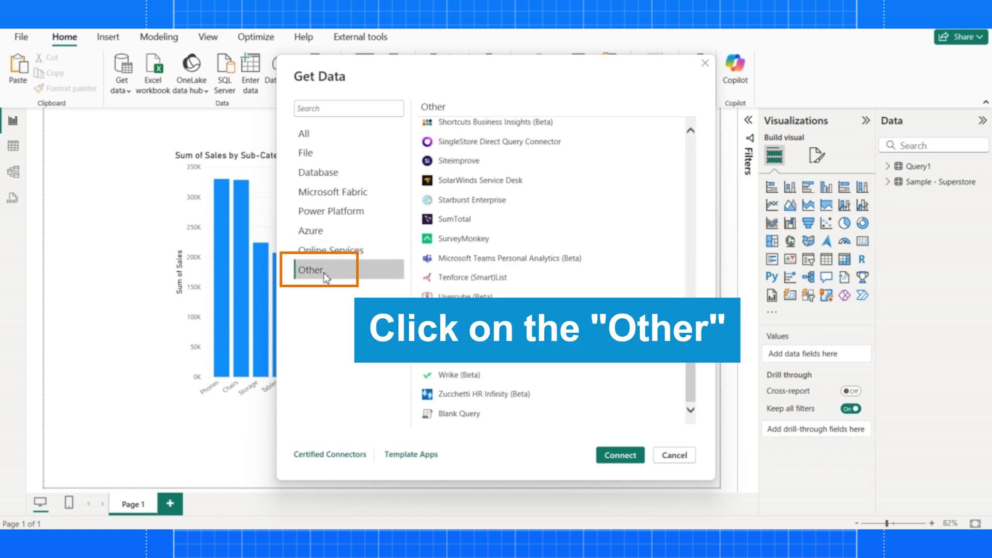
pyautogui.scroll(3, 564, 199)
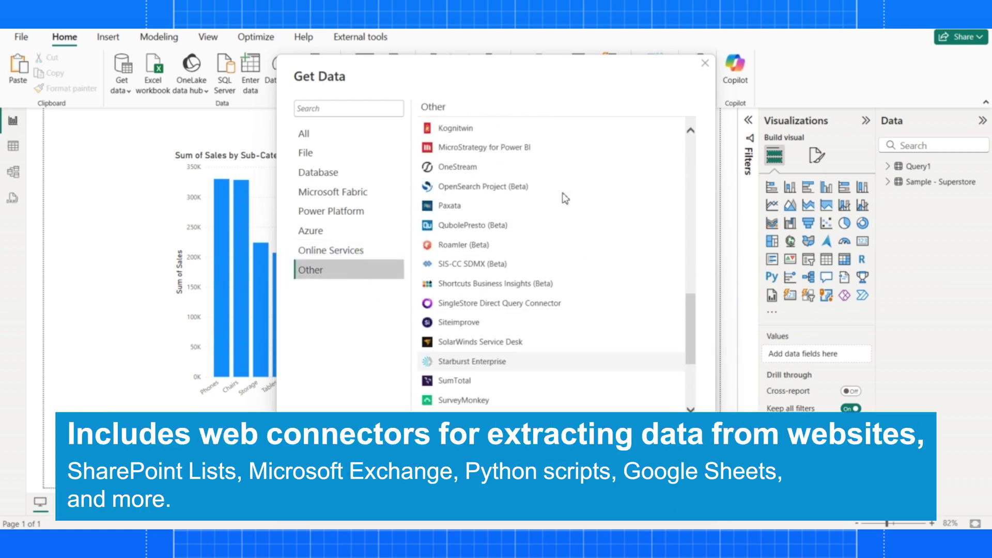
pyautogui.scroll(10, 565, 199)
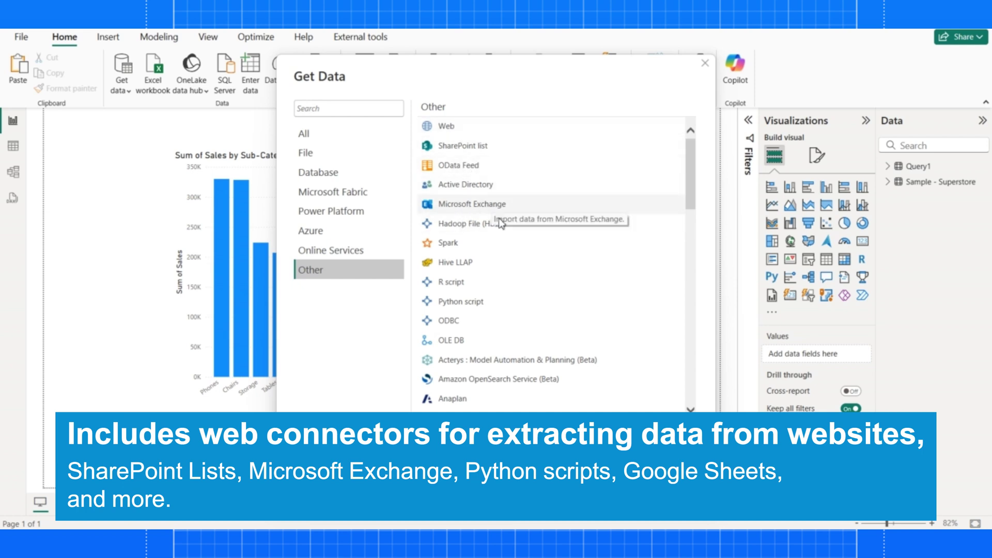
pyautogui.scroll(-3, 480, 263)
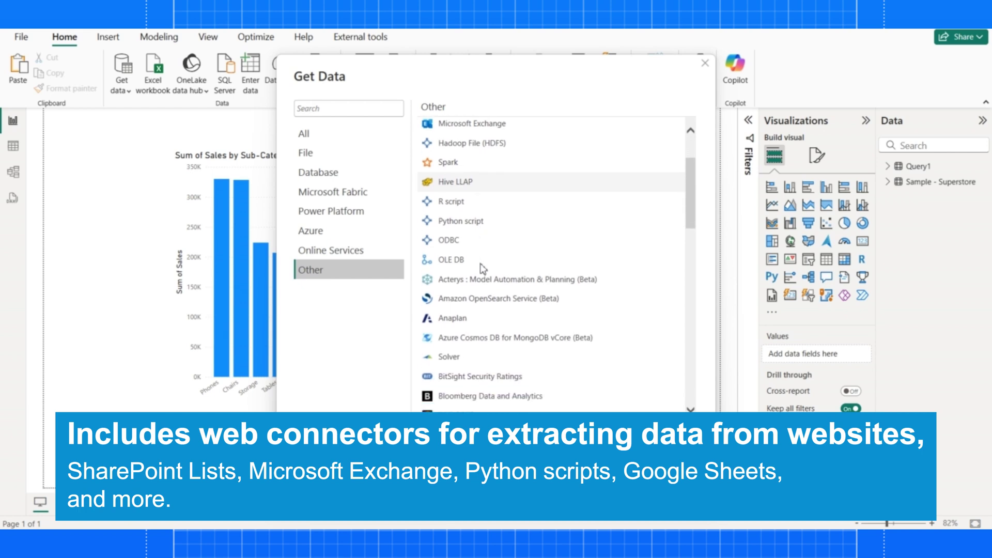
pyautogui.scroll(-4, 480, 264)
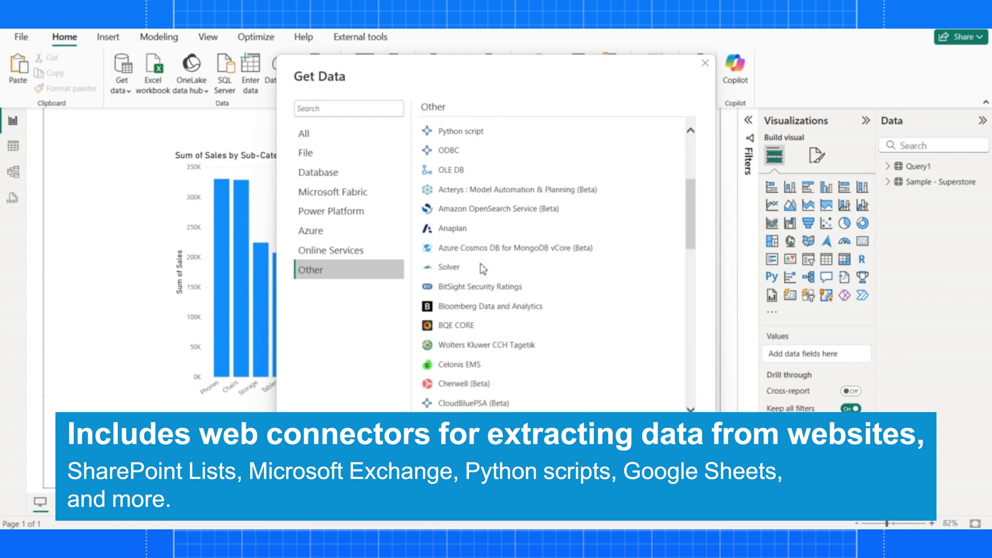
pyautogui.scroll(-4, 480, 263)
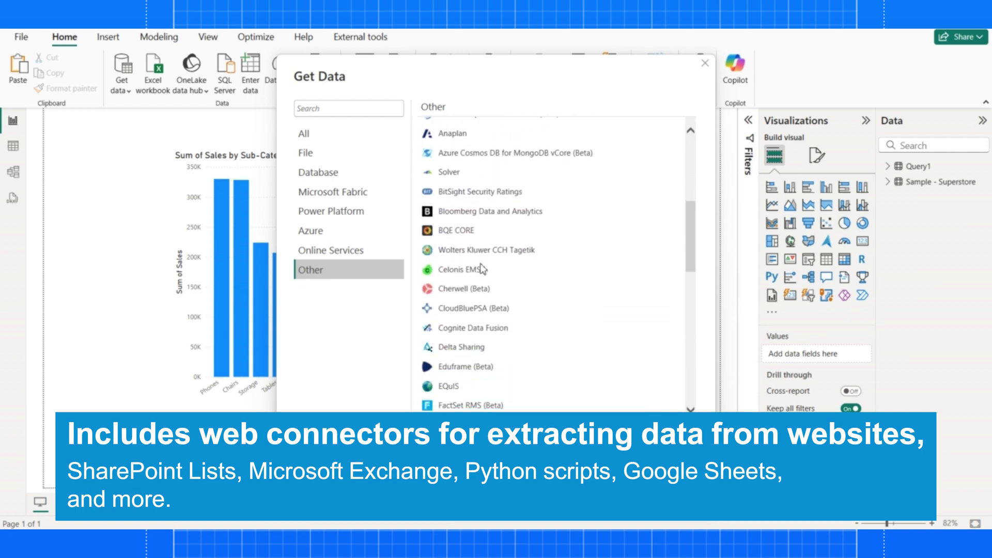
pyautogui.scroll(-4, 483, 267)
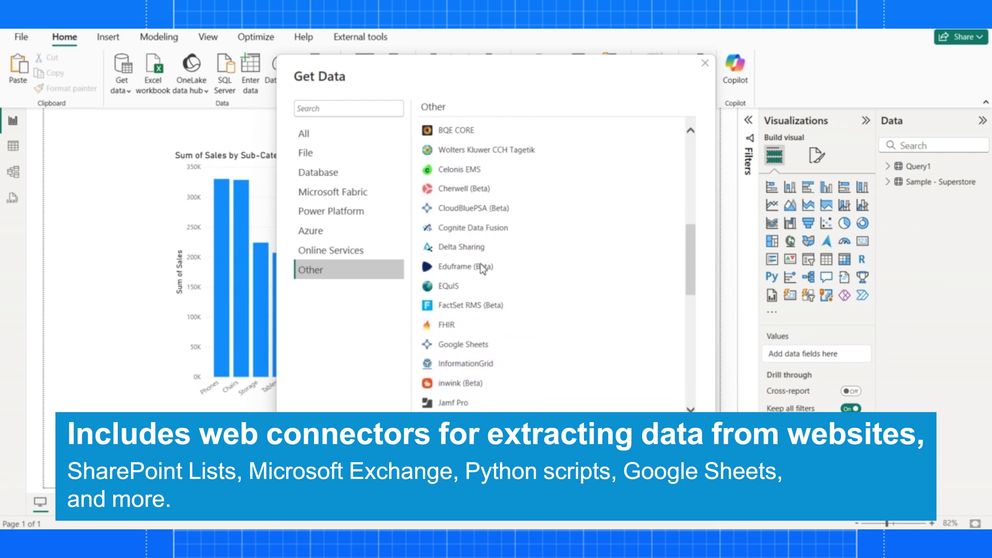
pyautogui.scroll(-4, 483, 269)
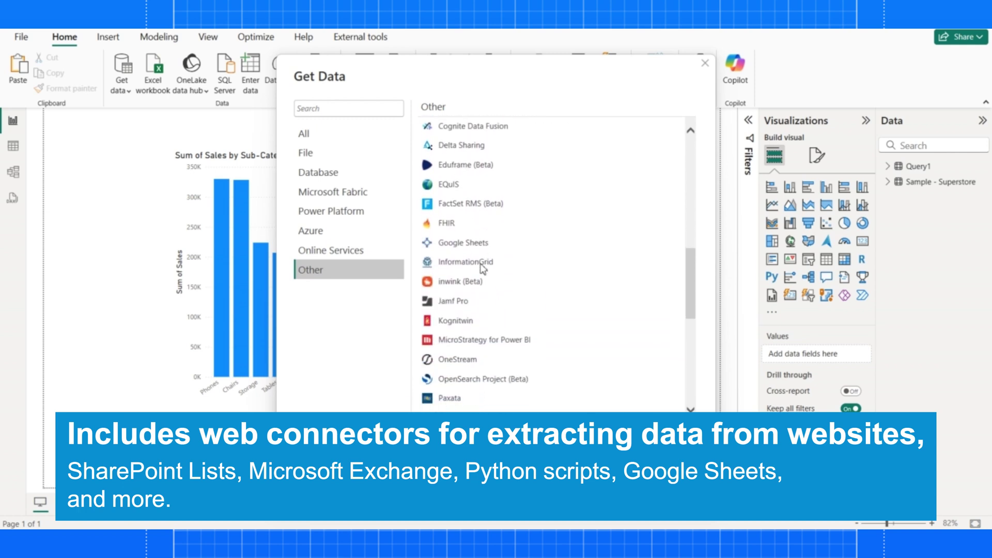
pyautogui.scroll(-4, 483, 267)
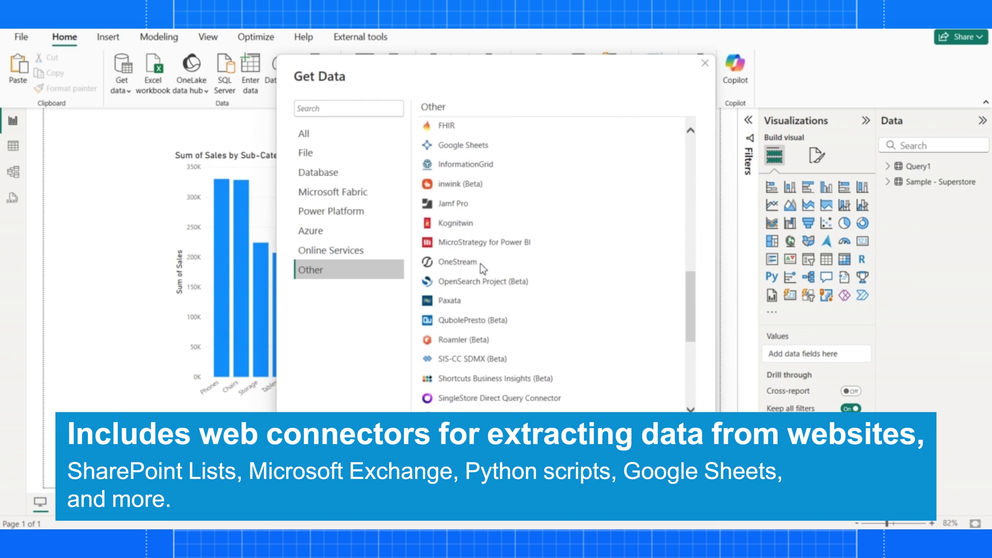
pyautogui.scroll(-7, 483, 267)
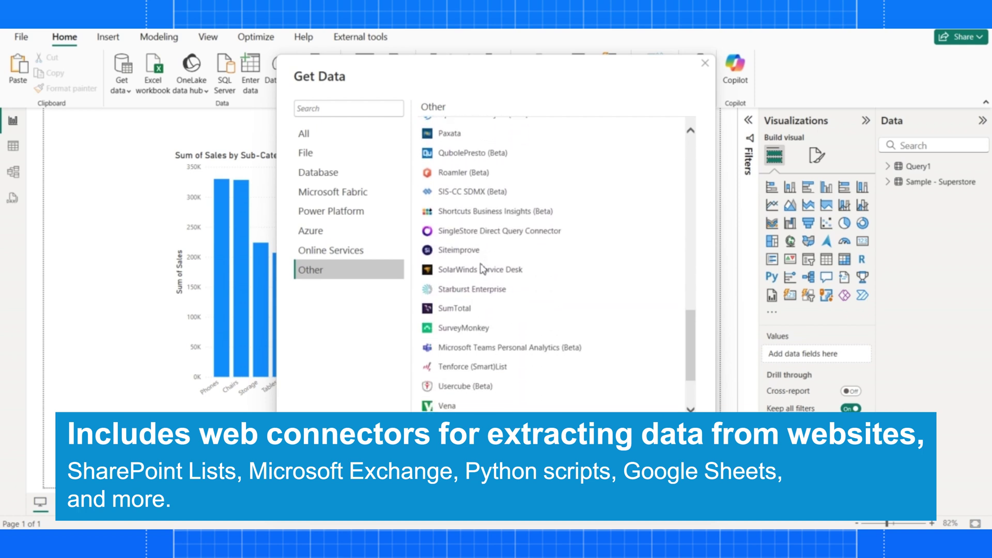
pyautogui.scroll(-3, 482, 268)
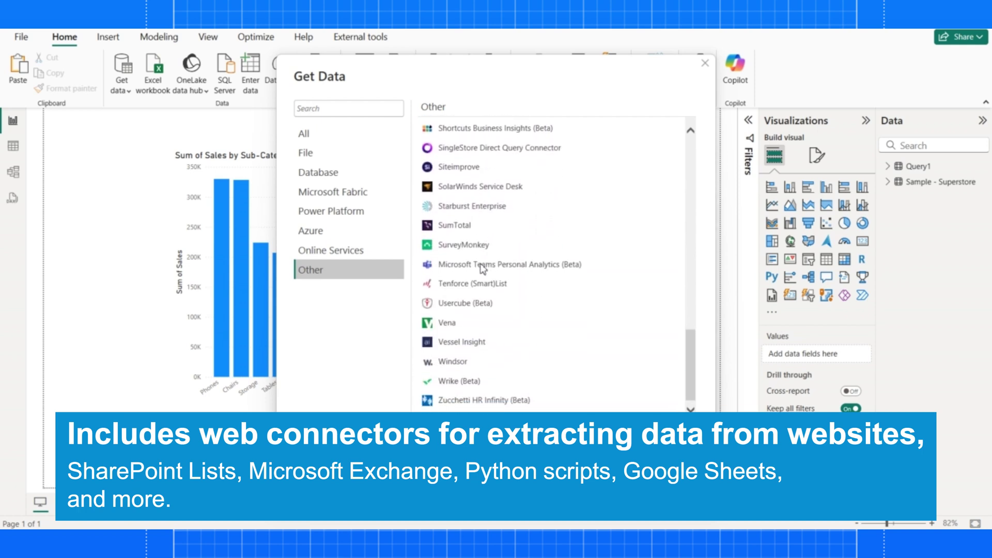
pyautogui.scroll(-1, 483, 268)
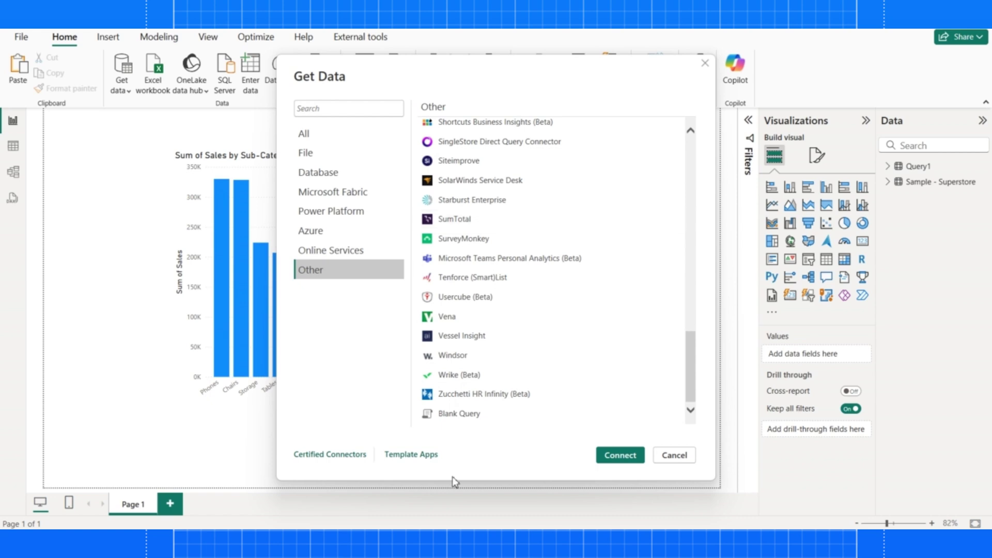
# Step: Revisit the connectors offered in the File, Database and Microsoft Fabric categories
pyautogui.click(317, 157)
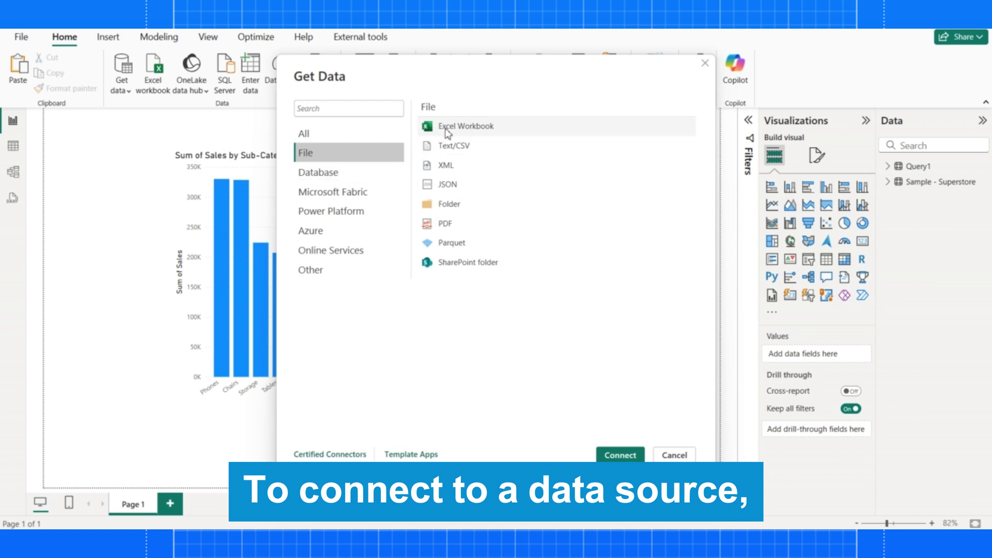
pyautogui.click(327, 179)
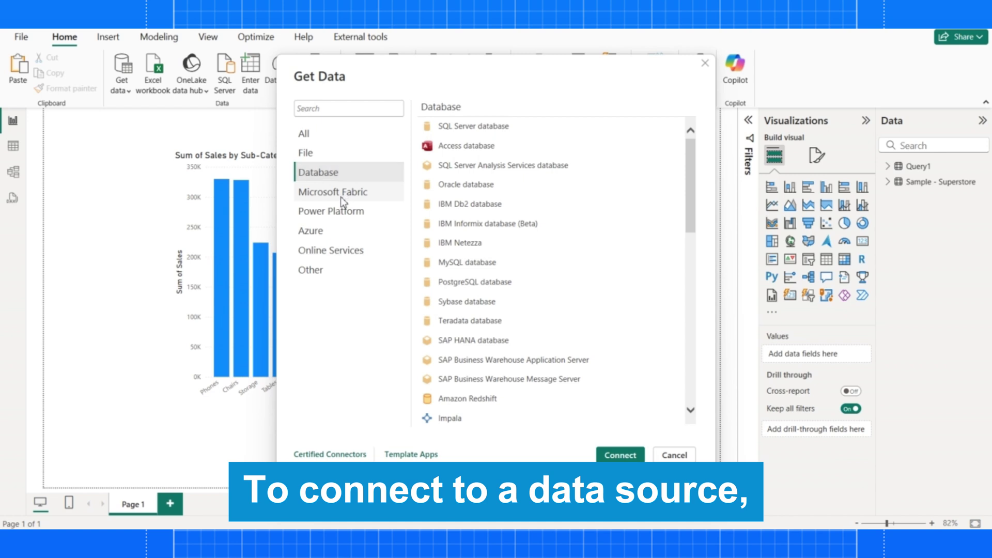
pyautogui.click(340, 193)
# Step: View the connection settings required by the SharePoint Online List connector from the Online Services category, and dismiss them without connecting
pyautogui.click(331, 250)
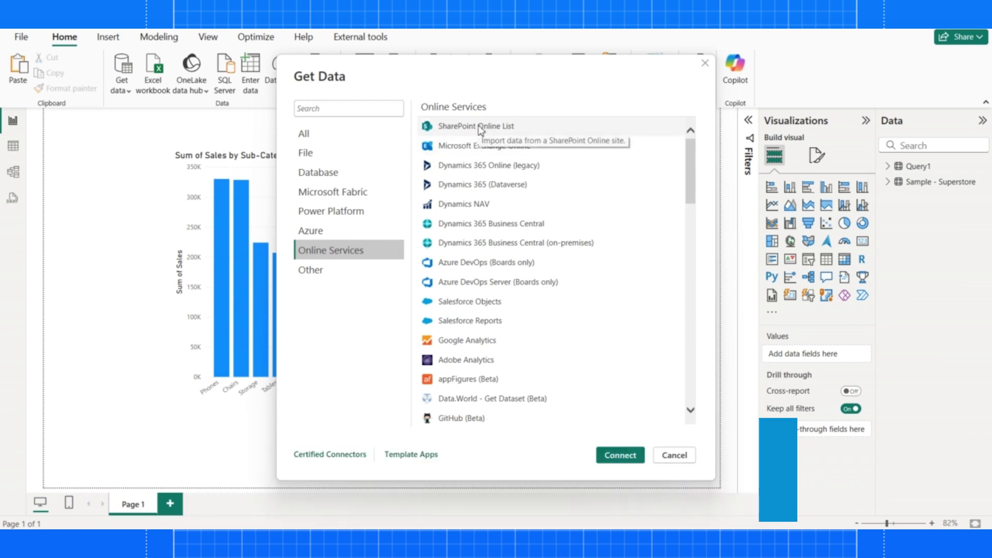
pyautogui.click(480, 129)
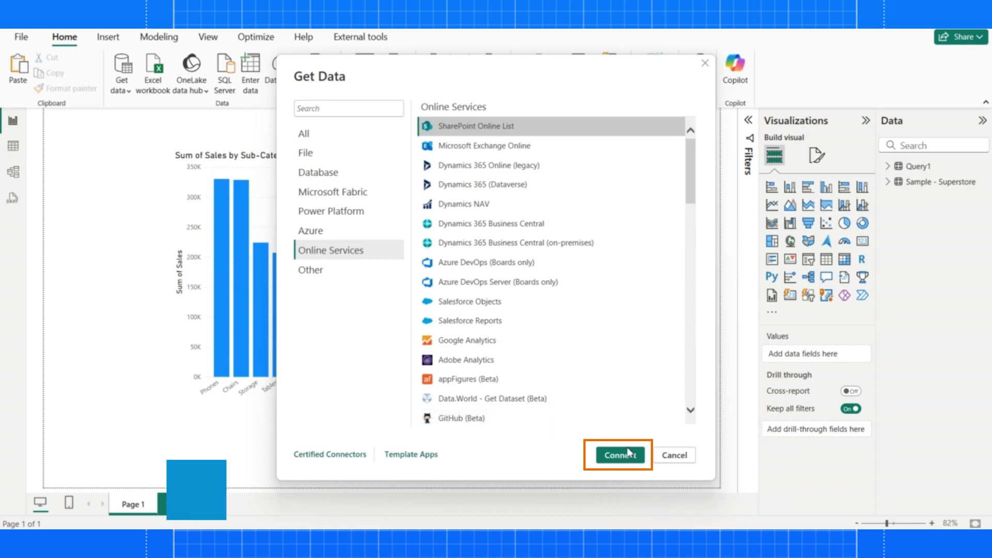
pyautogui.click(619, 455)
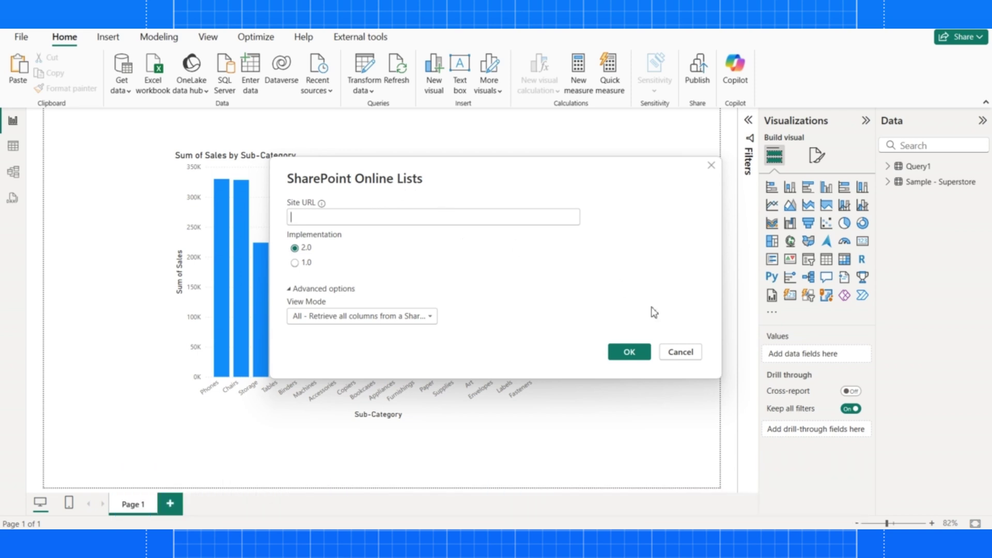
pyautogui.click(678, 353)
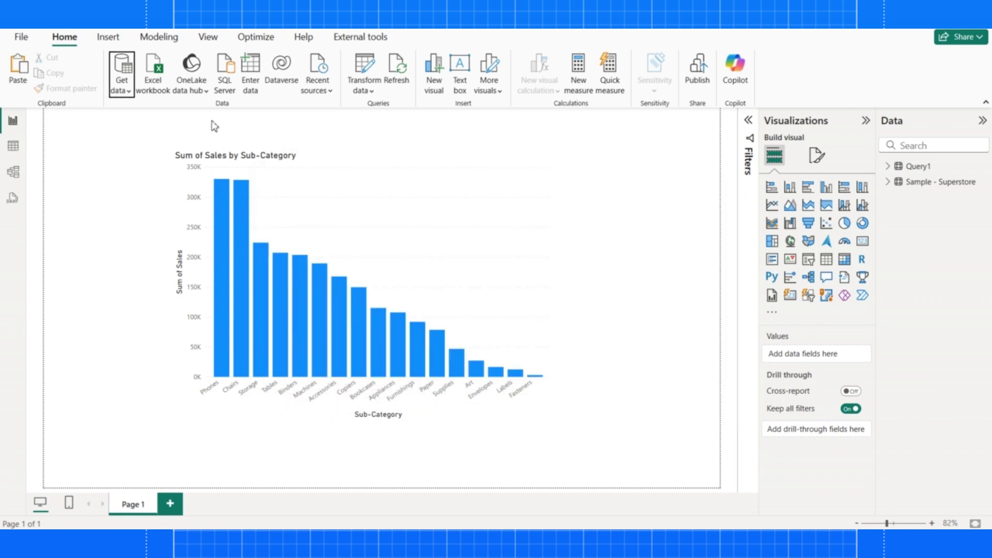
# Step: Reopen the complete list of data source connectors for a final look and close it without connecting
pyautogui.click(129, 91)
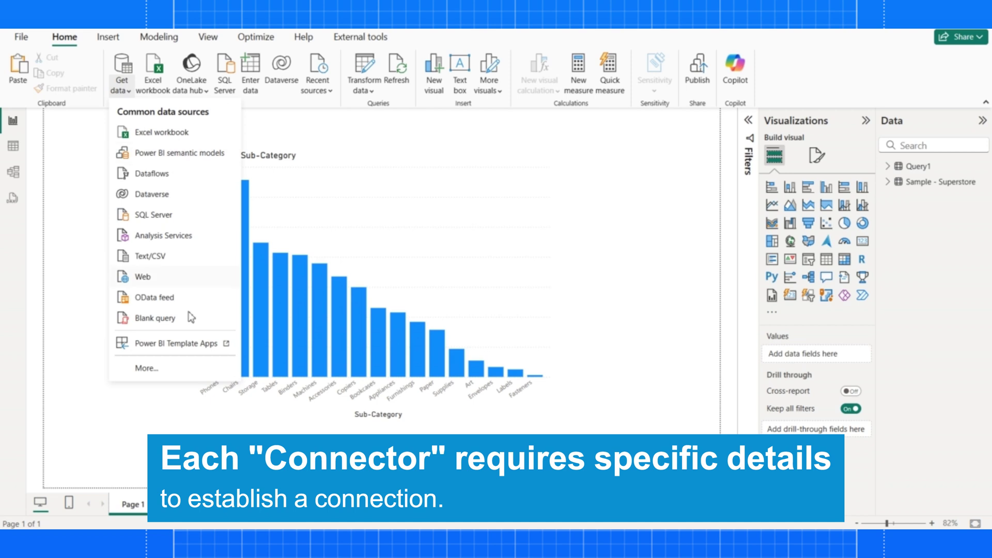
pyautogui.click(170, 372)
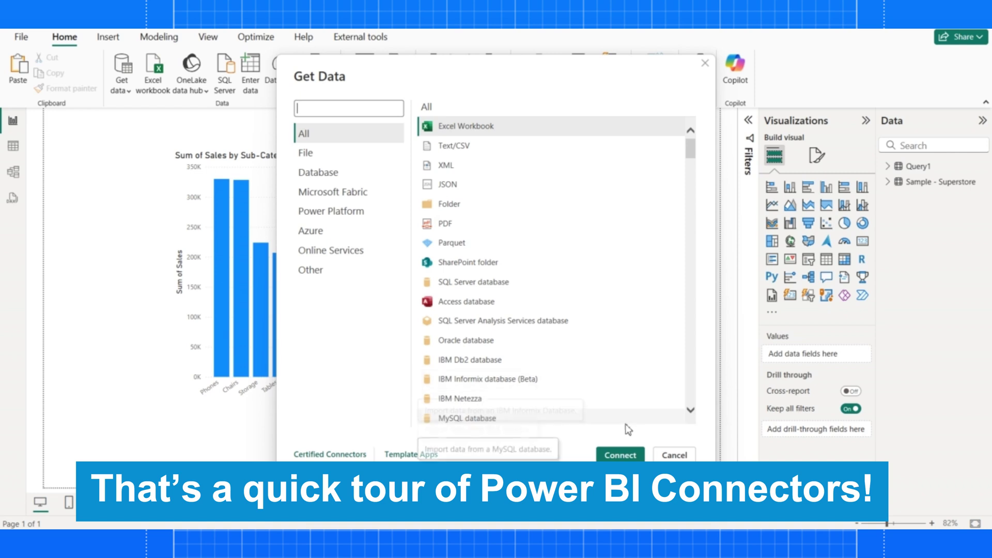
pyautogui.click(673, 457)
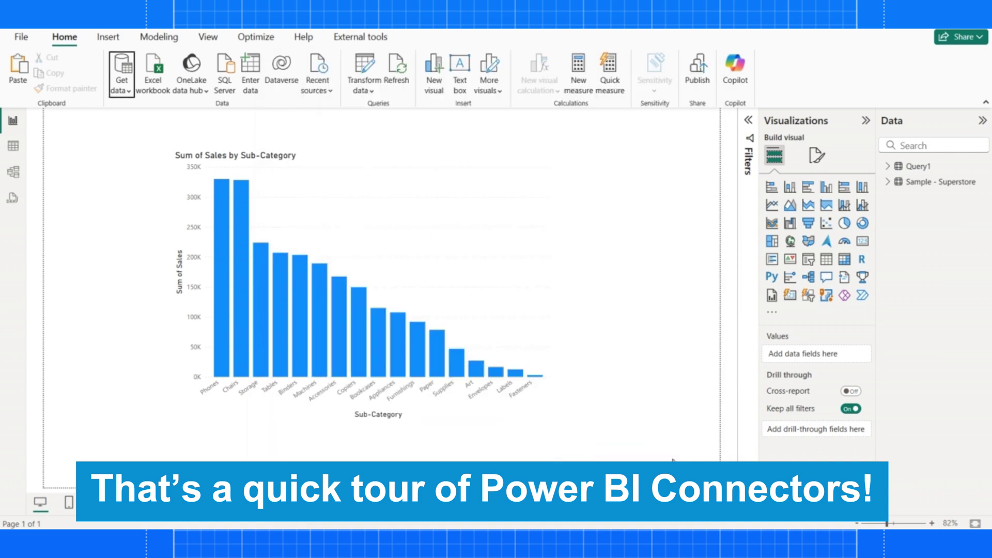